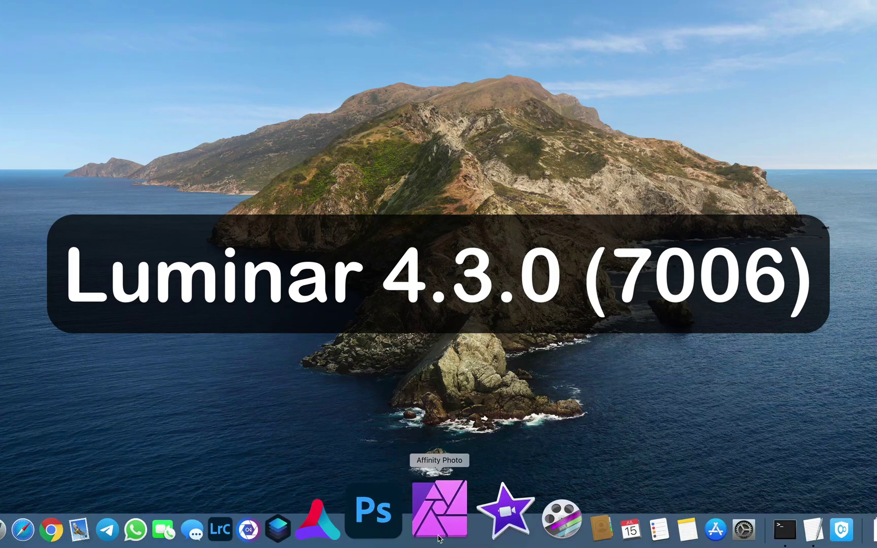
# Step: Launch Luminar 4 from the Dock to load the flying-bird photo library
pyautogui.click(352, 519)
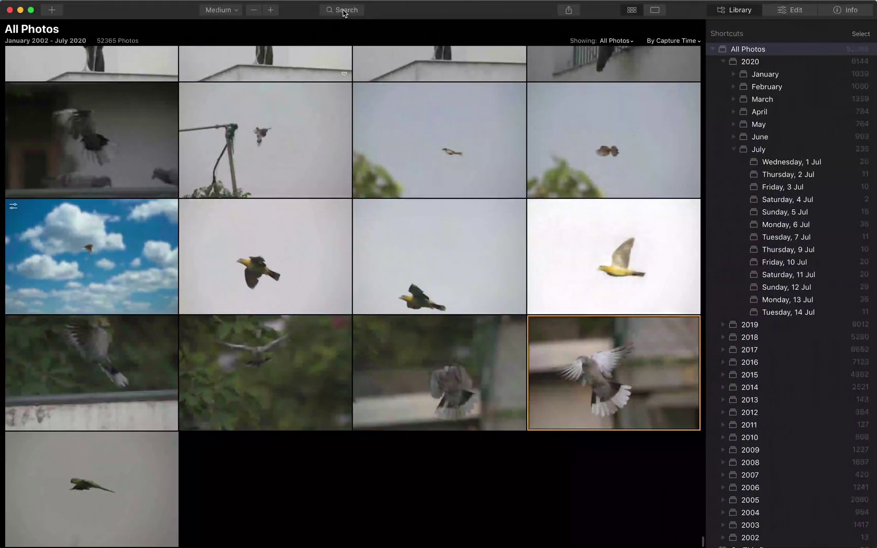
# Step: Bring the TextEdit window with the Luminar 4.3 release notes to the front
pyautogui.click(346, 10)
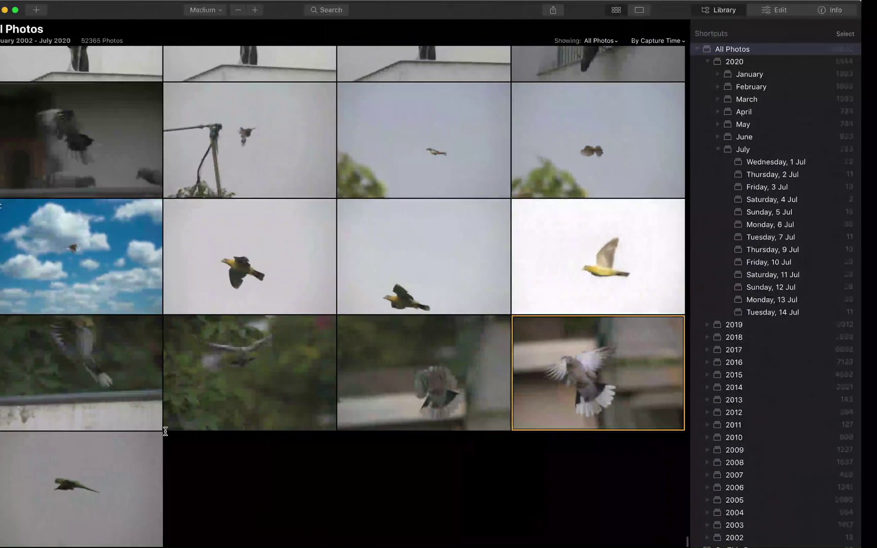
# Step: Open the dove photo for editing and apply the AI Image Enhancer look
pyautogui.doubleClick(590, 344)
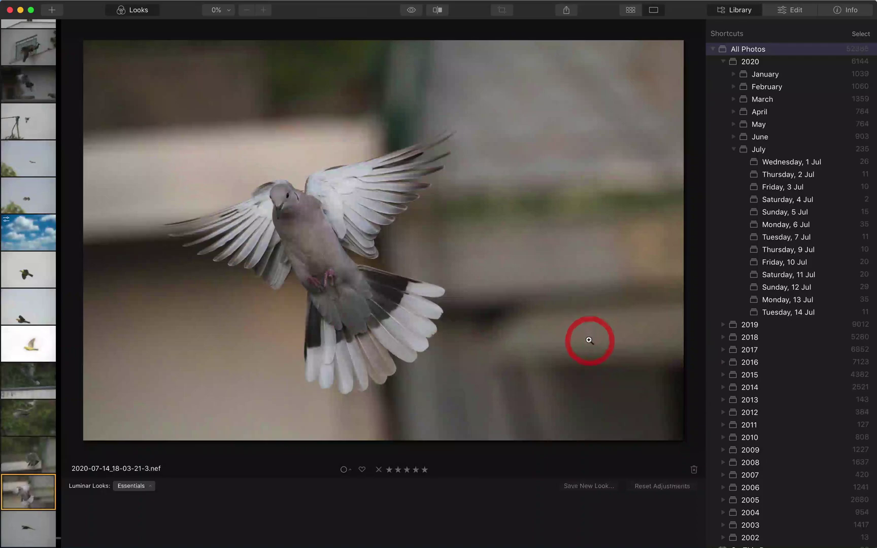
pyautogui.click(794, 11)
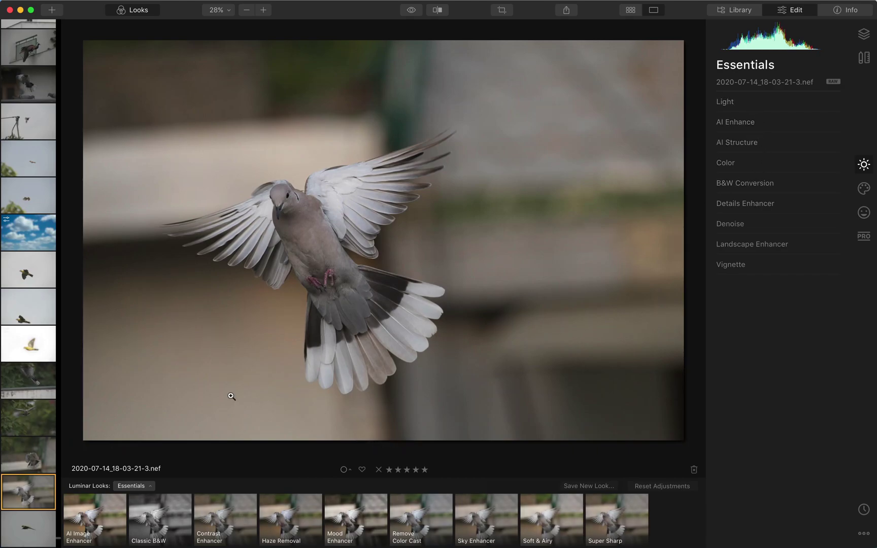
pyautogui.click(94, 518)
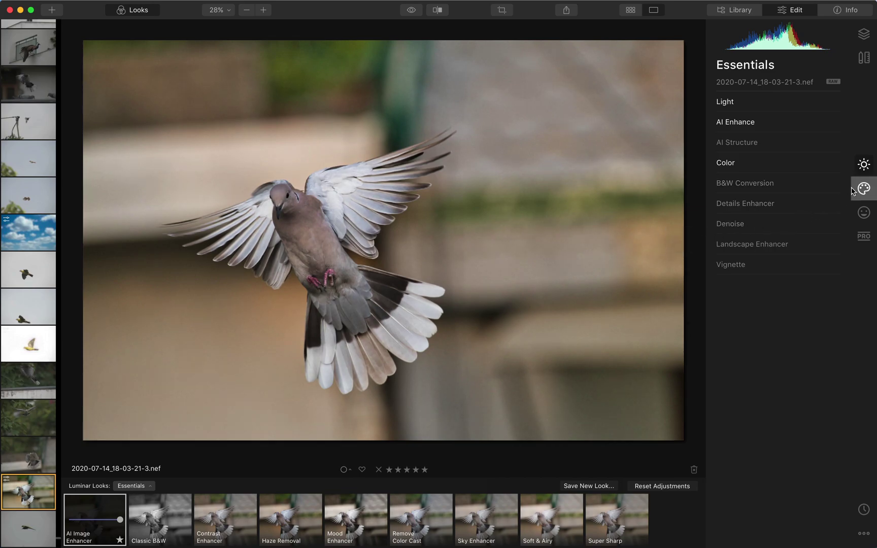
# Step: Set AI Structure Amount to 42, then open the bird-in-grey-sky photo
pyautogui.click(761, 142)
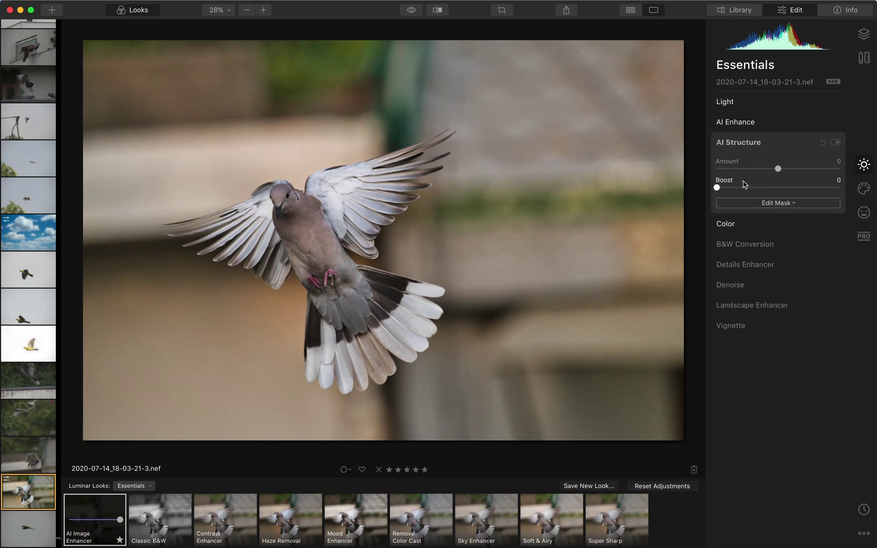
pyautogui.moveTo(779, 171); pyautogui.dragTo(805, 169)
pyautogui.click(654, 218)
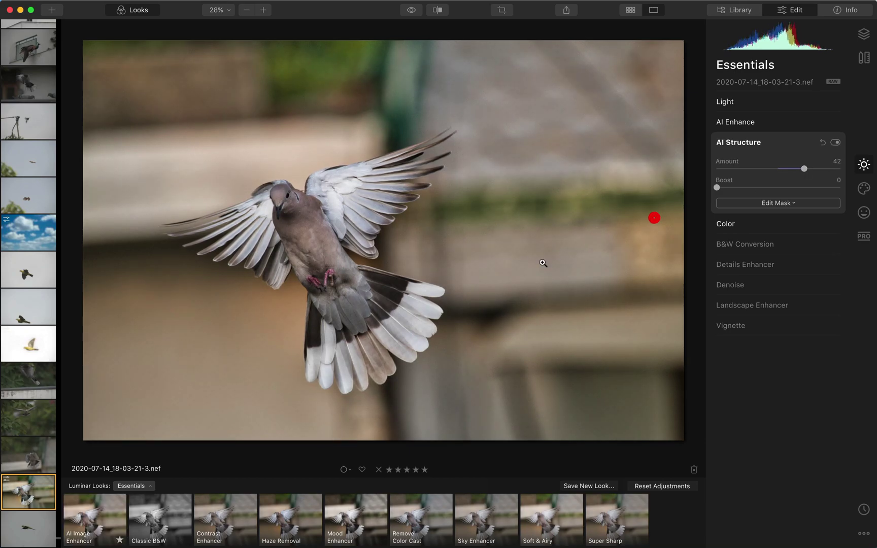
pyautogui.click(35, 165)
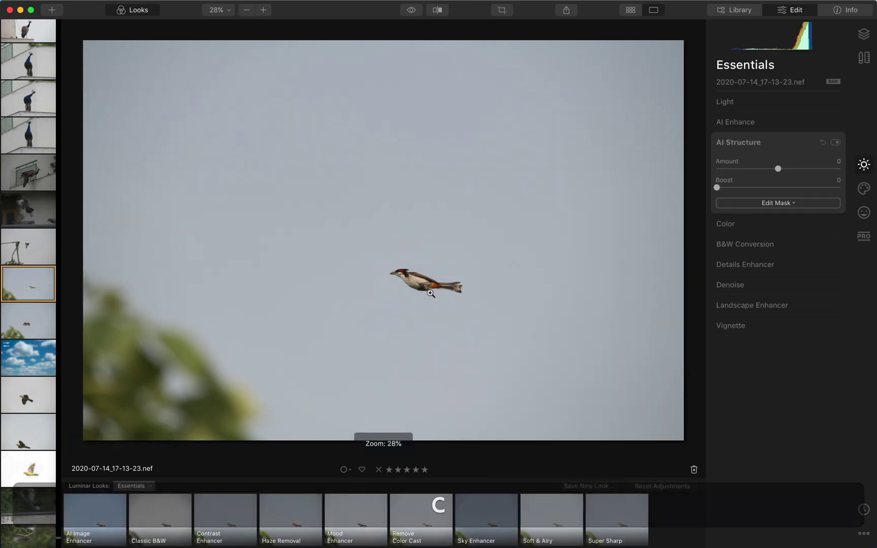
# Step: Crop the grey-sky photo to a small frame around the bird and apply it
pyautogui.press('c')
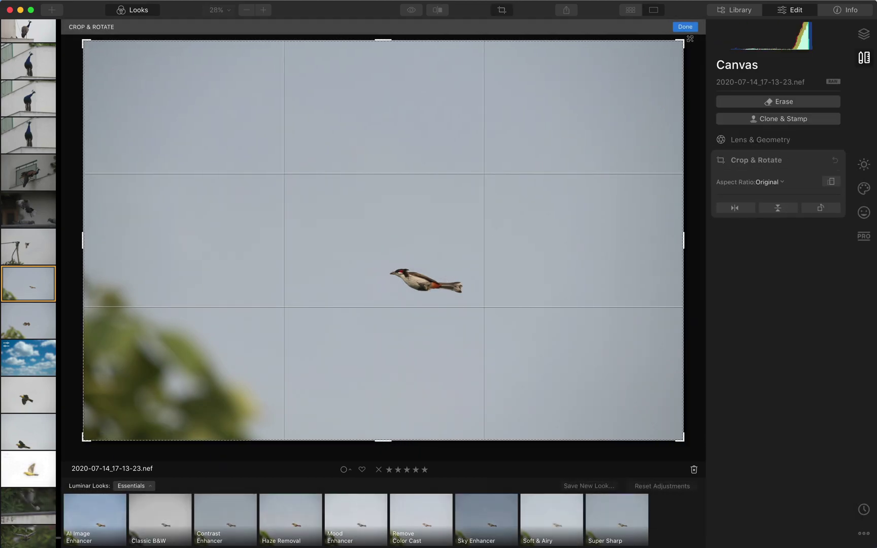
pyautogui.moveTo(683, 40); pyautogui.dragTo(529, 144)
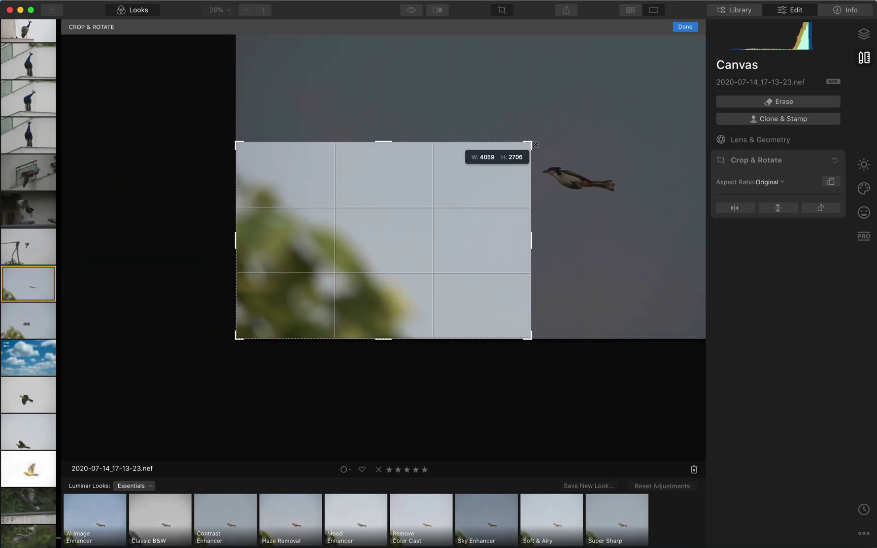
pyautogui.moveTo(407, 240); pyautogui.dragTo(218, 317)
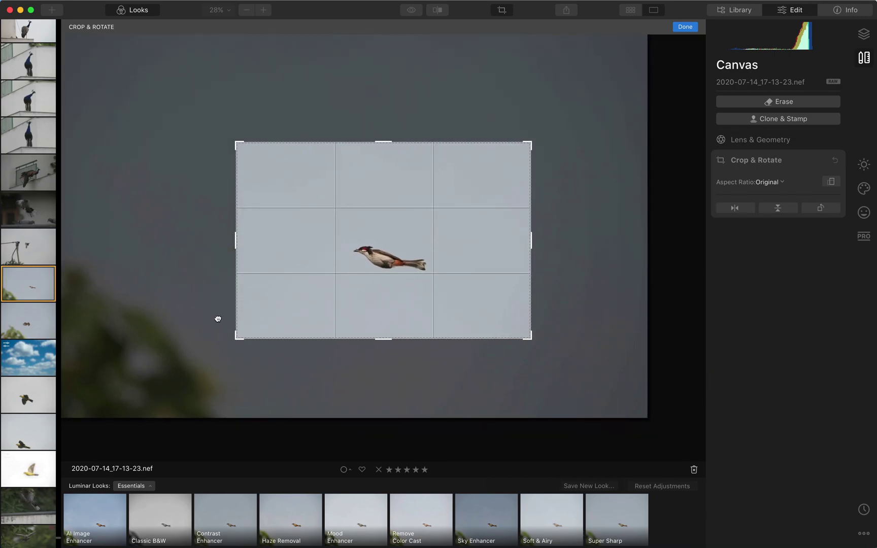
pyautogui.press('Return')
pyautogui.click(217, 317)
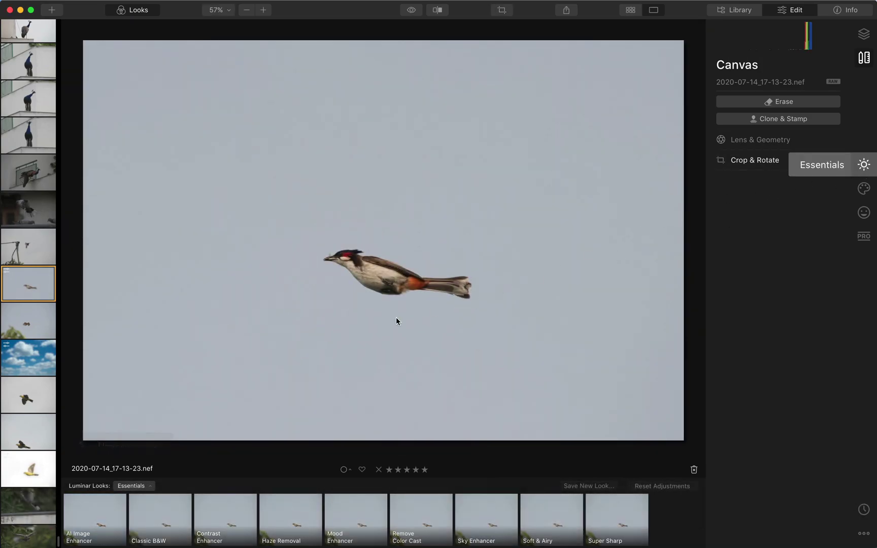
# Step: Try the AI Image Enhancer look on the bird at 100% zoom, then undo it
pyautogui.click(74, 520)
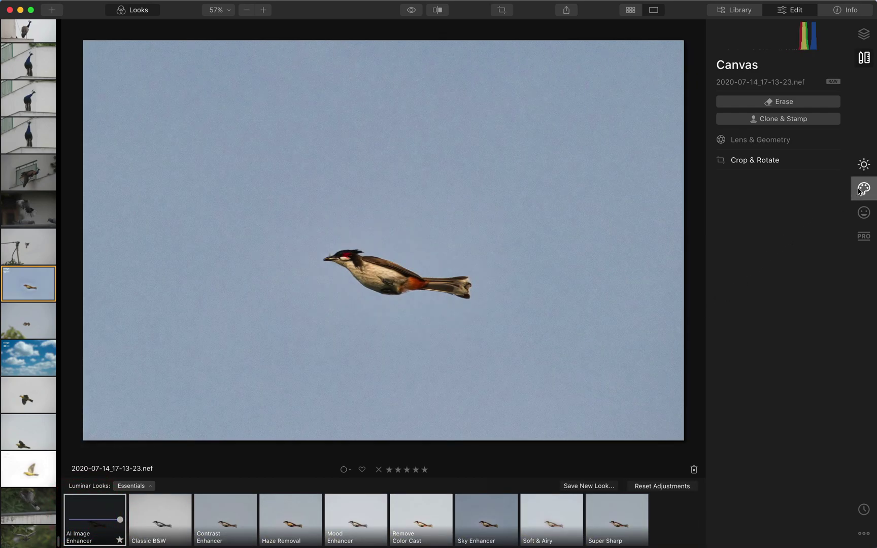
pyautogui.click(357, 304)
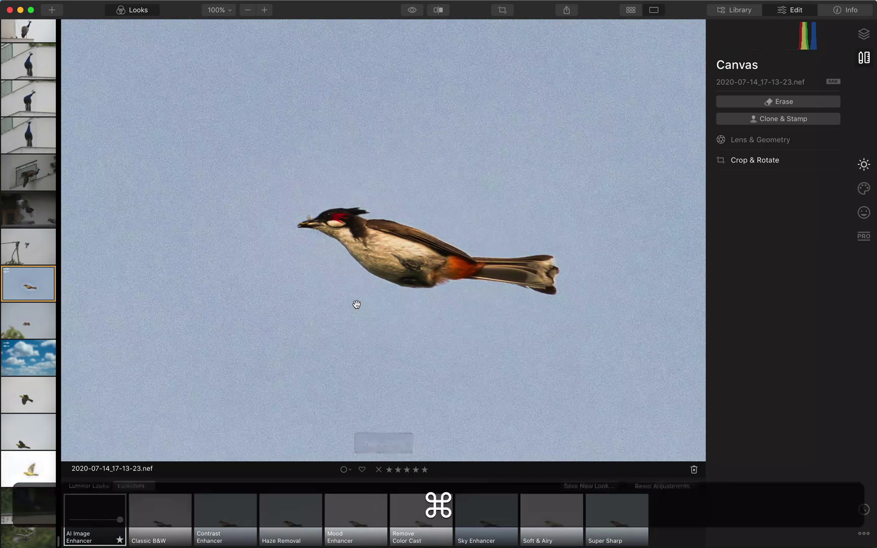
pyautogui.press('super+z')
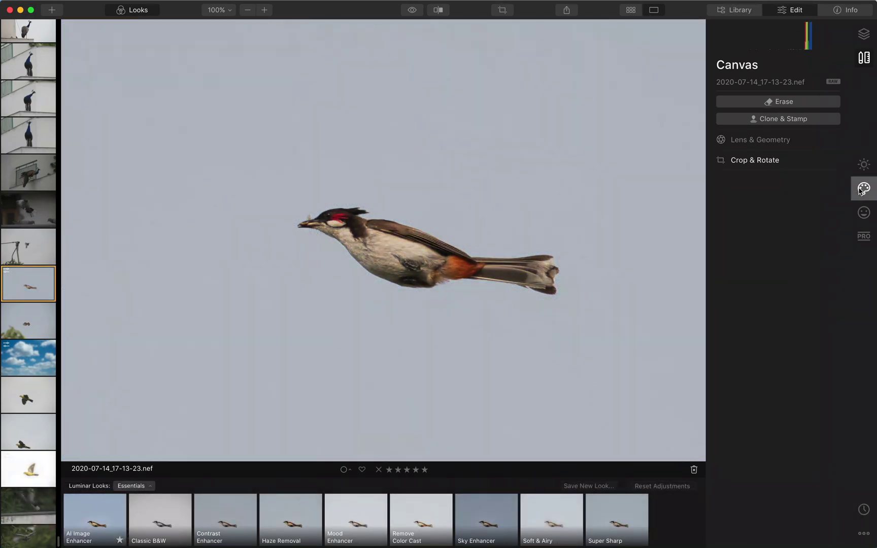
pyautogui.click(863, 190)
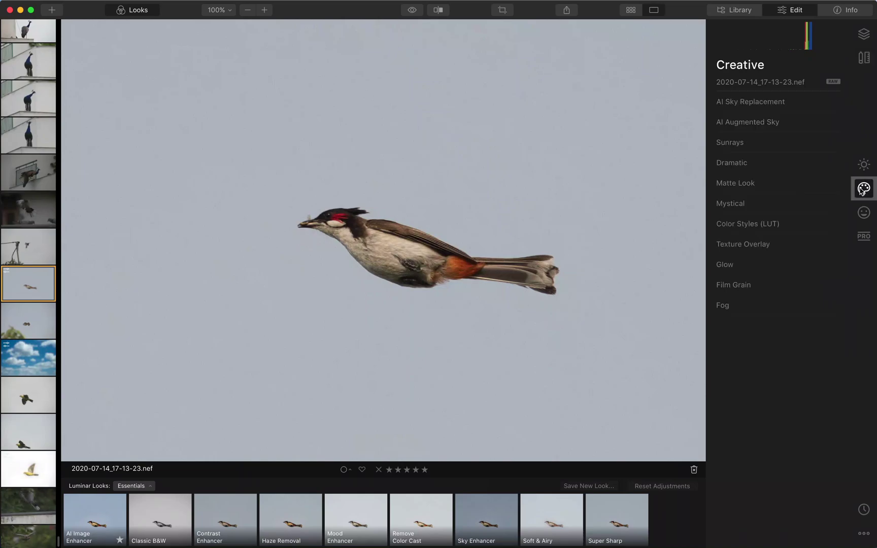
# Step: Swap the grey sky for Bright Blue Sky 2 using AI Sky Replacement
pyautogui.click(769, 104)
pyautogui.click(768, 120)
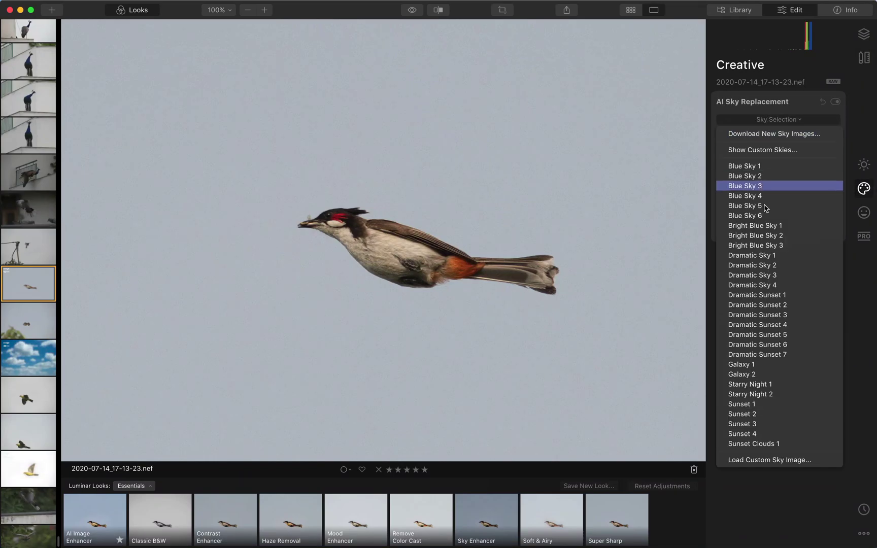
pyautogui.click(766, 236)
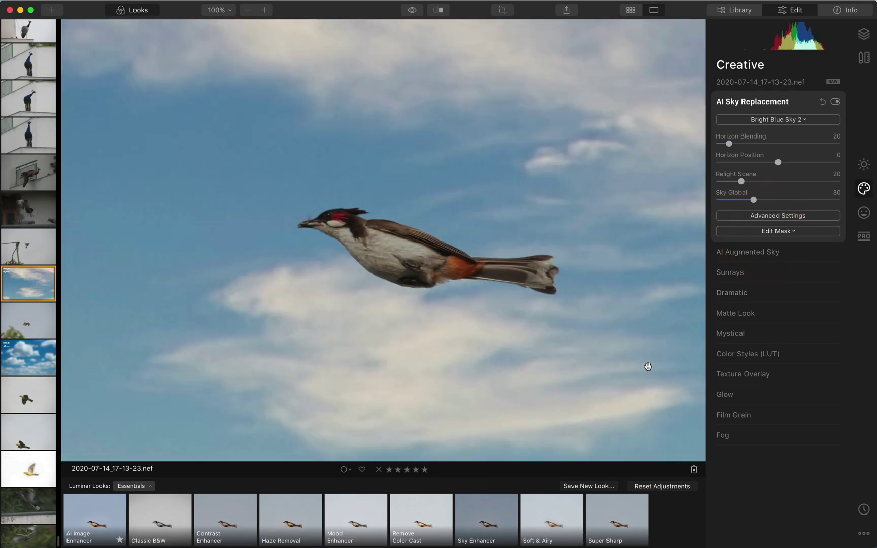
pyautogui.click(770, 252)
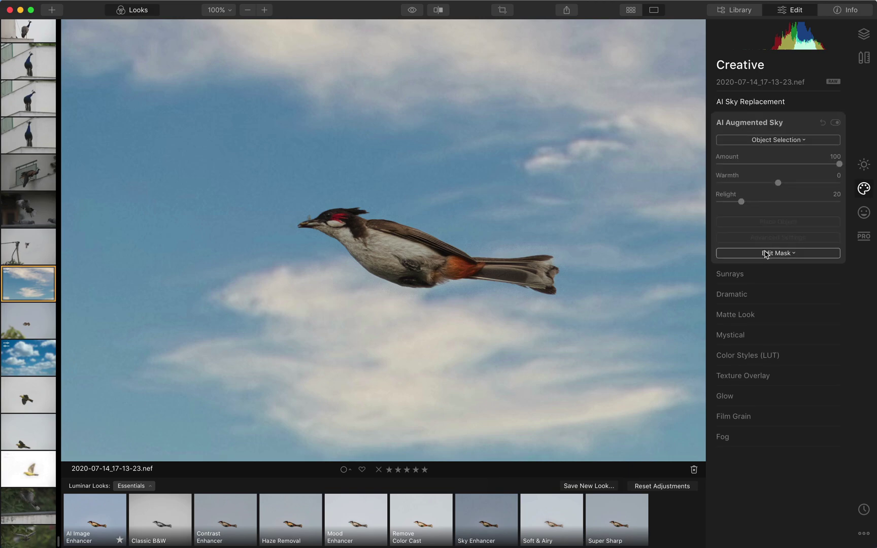
# Step: Add the Space Shuttle 1 sky object and drag it to the left of the bird
pyautogui.click(784, 142)
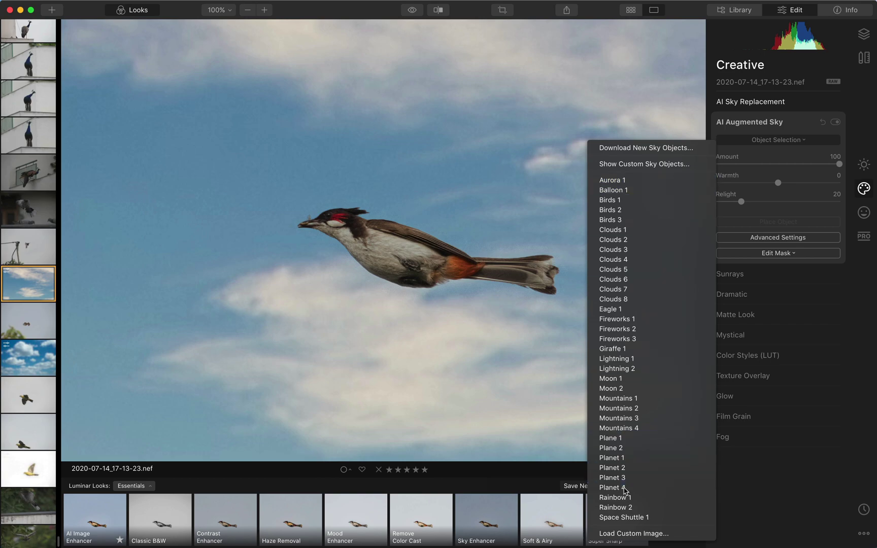
pyautogui.click(624, 518)
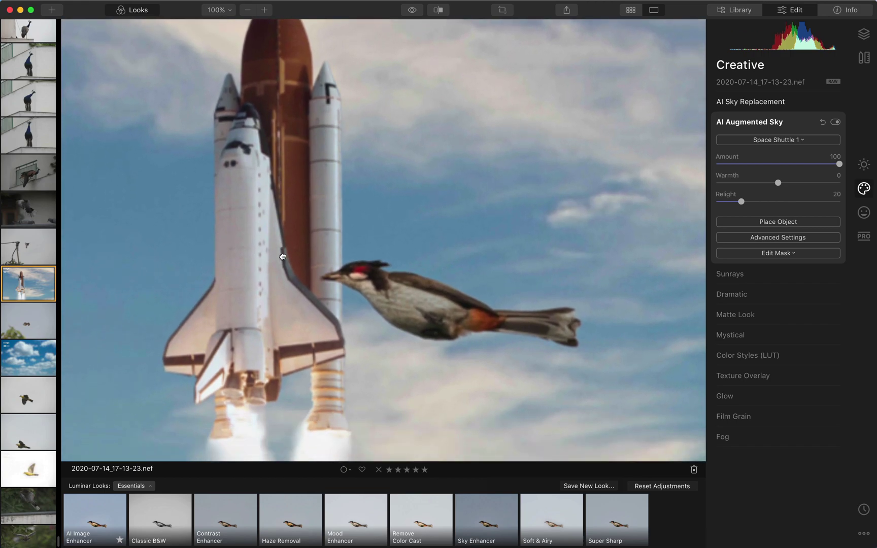
pyautogui.click(313, 248)
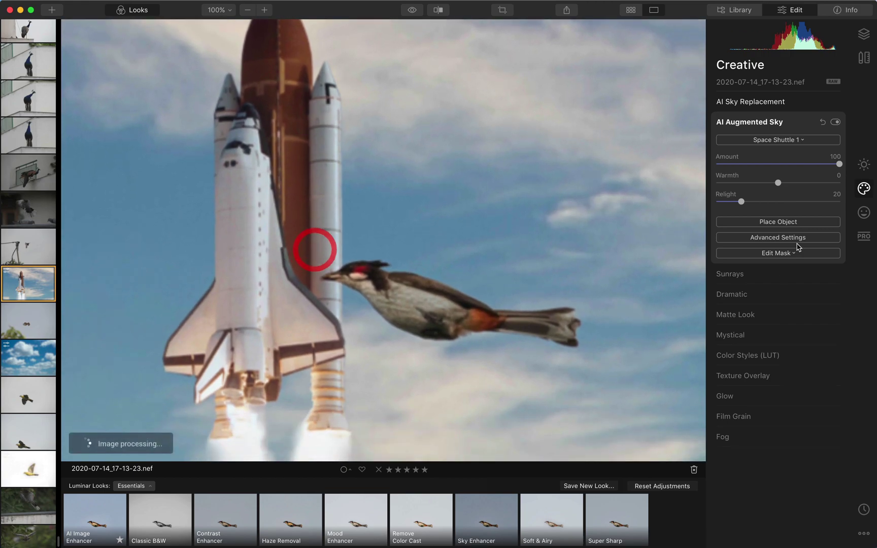
pyautogui.click(780, 226)
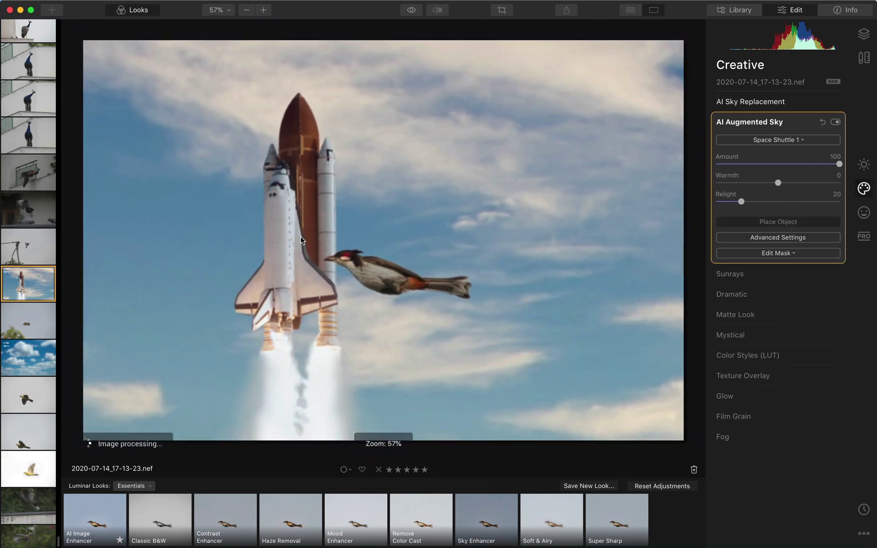
pyautogui.click(304, 288)
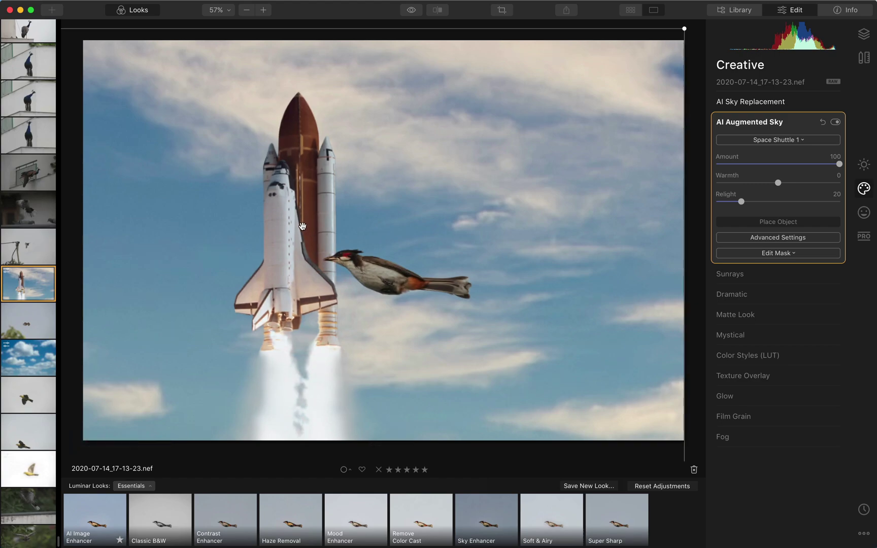
pyautogui.moveTo(317, 234)
pyautogui.mouseDown()
pyautogui.moveTo(492, 243)
pyautogui.moveTo(260, 420)
pyautogui.moveTo(184, 245)
pyautogui.moveTo(182, 207)
pyautogui.mouseUp()
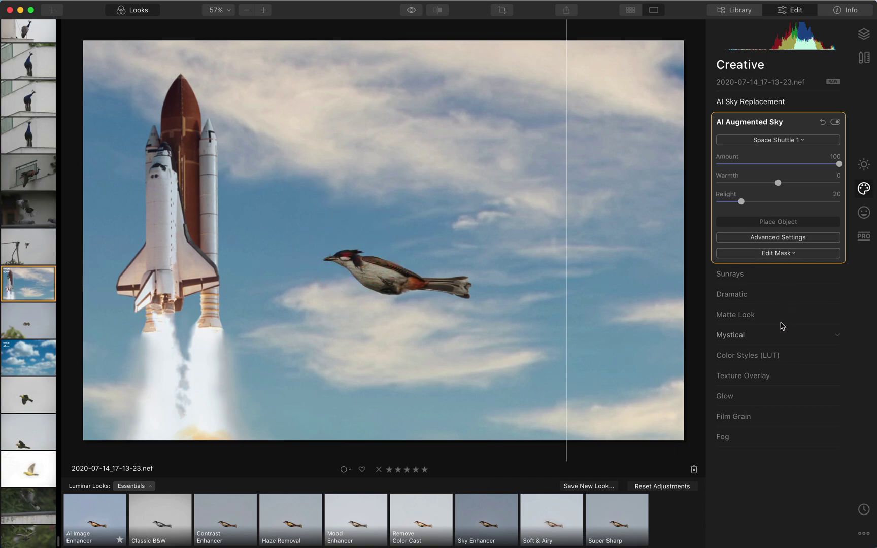
pyautogui.click(782, 222)
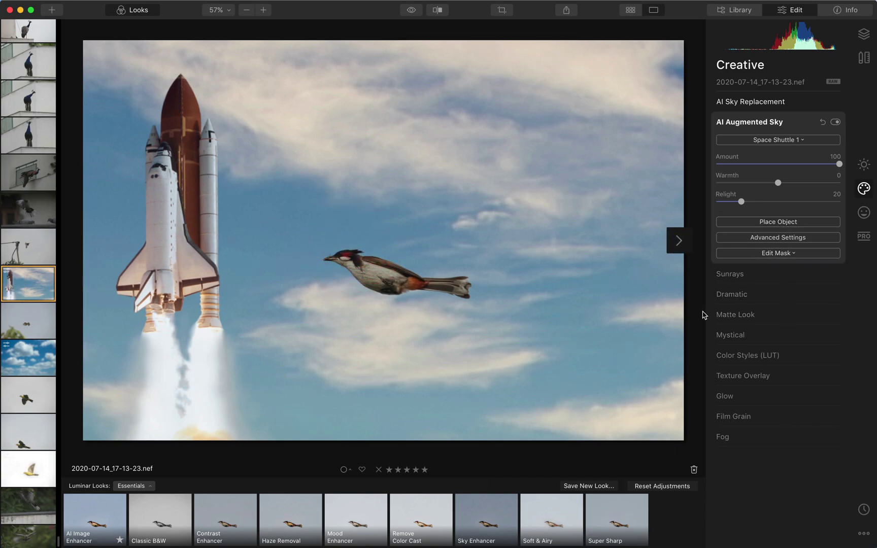
# Step: Expand Texture Overlay and Color Styles (LUT), then browse the LUT list without applying one
pyautogui.click(747, 377)
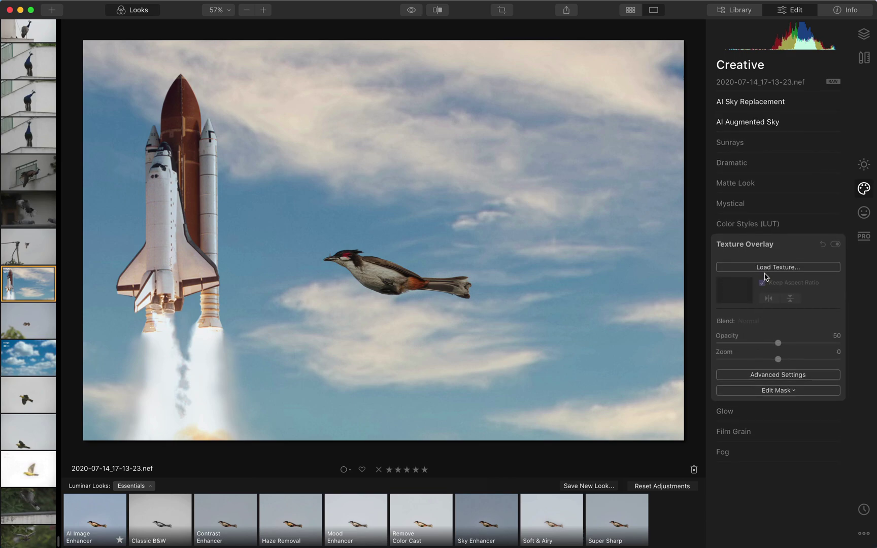
pyautogui.click(770, 224)
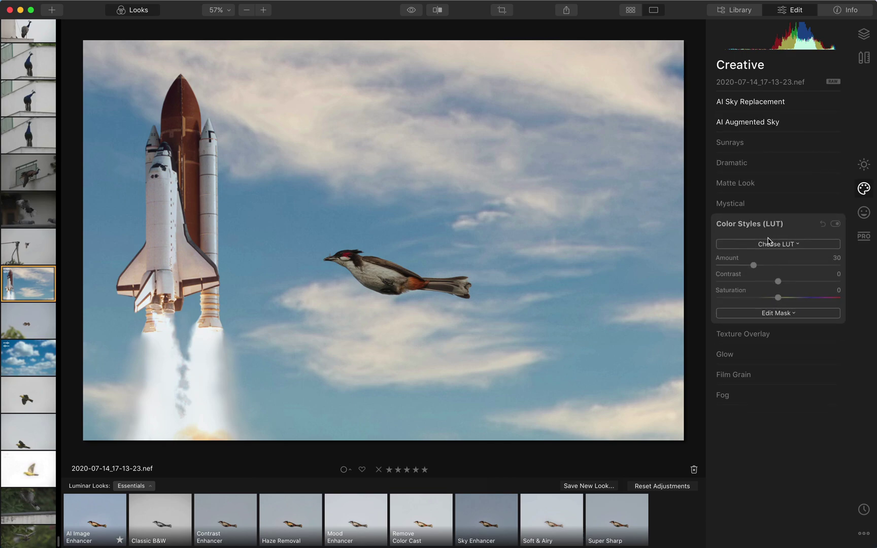
pyautogui.click(769, 244)
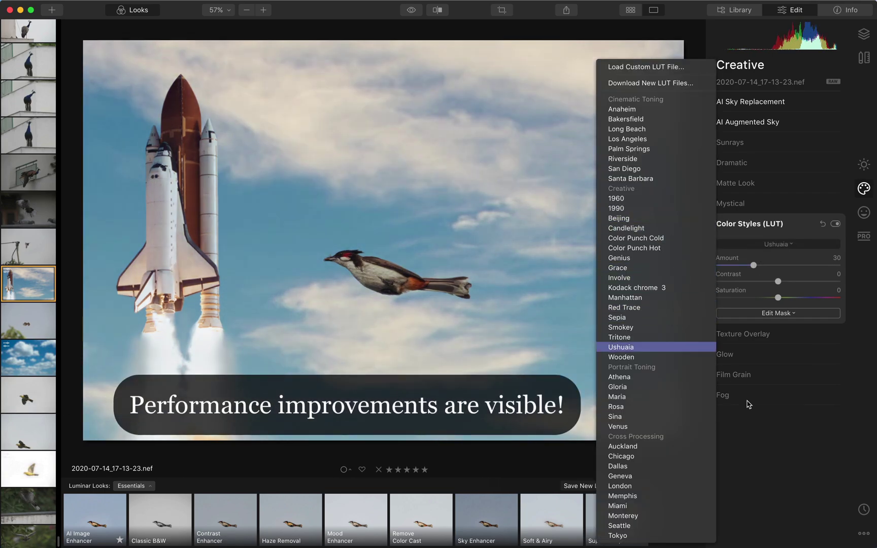
pyautogui.click(788, 441)
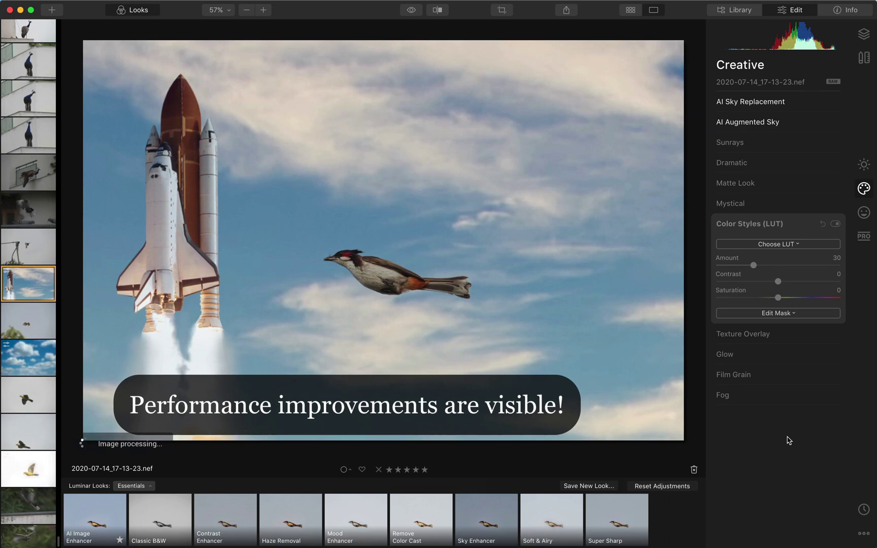